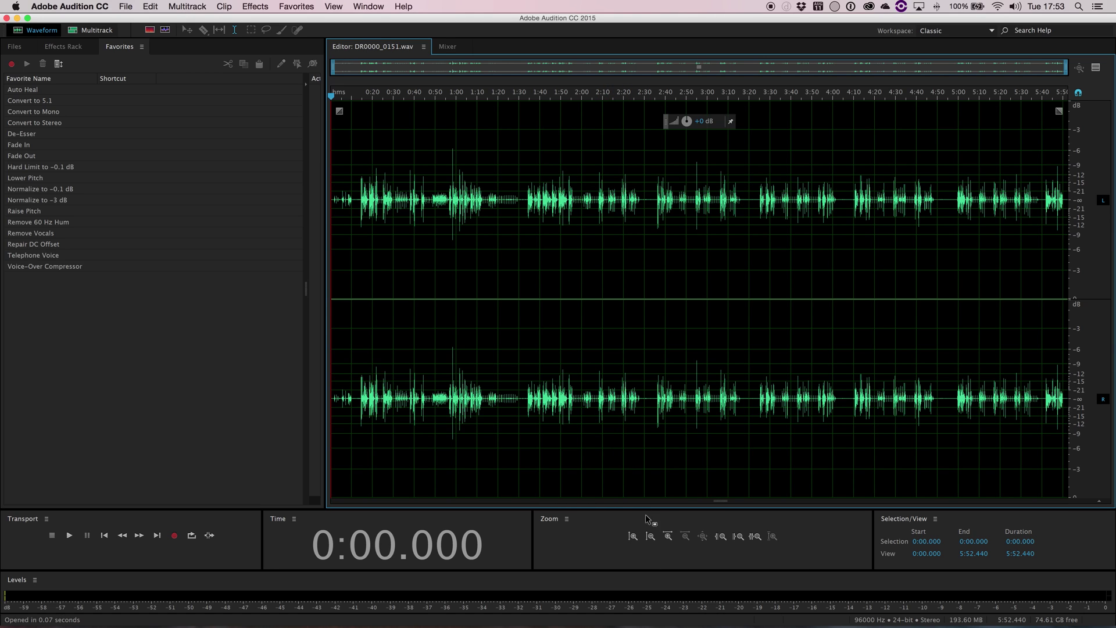
left_click(355, 7)
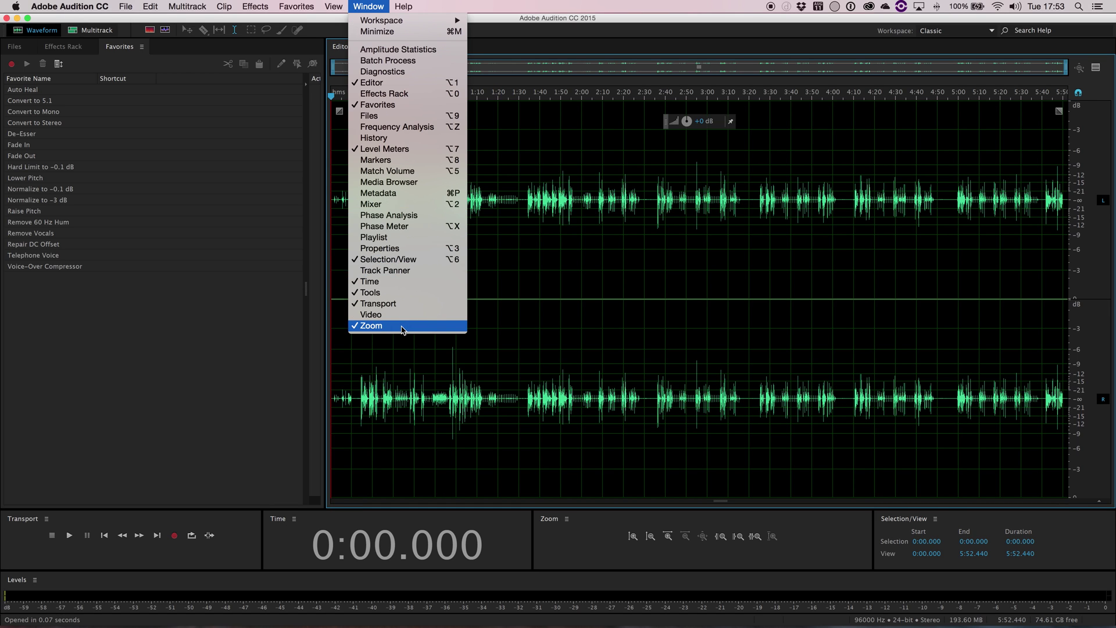
left_click(370, 6)
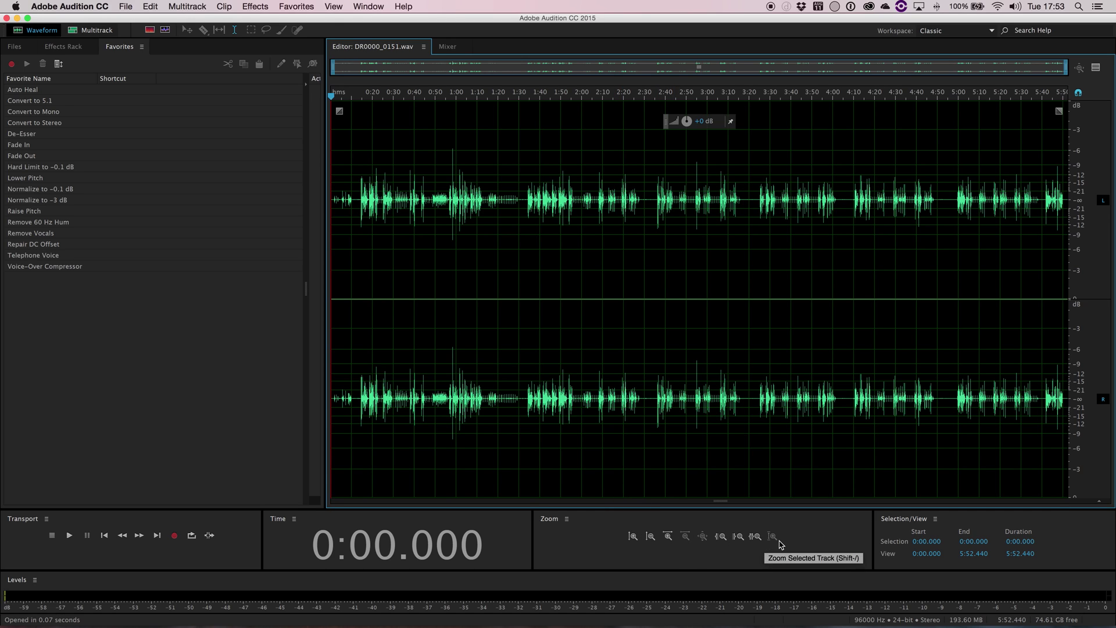
Step: Zoom the amplitude in five steps, out five steps, then back in two steps
left_click(634, 536)
left_click(635, 538)
left_click(635, 537)
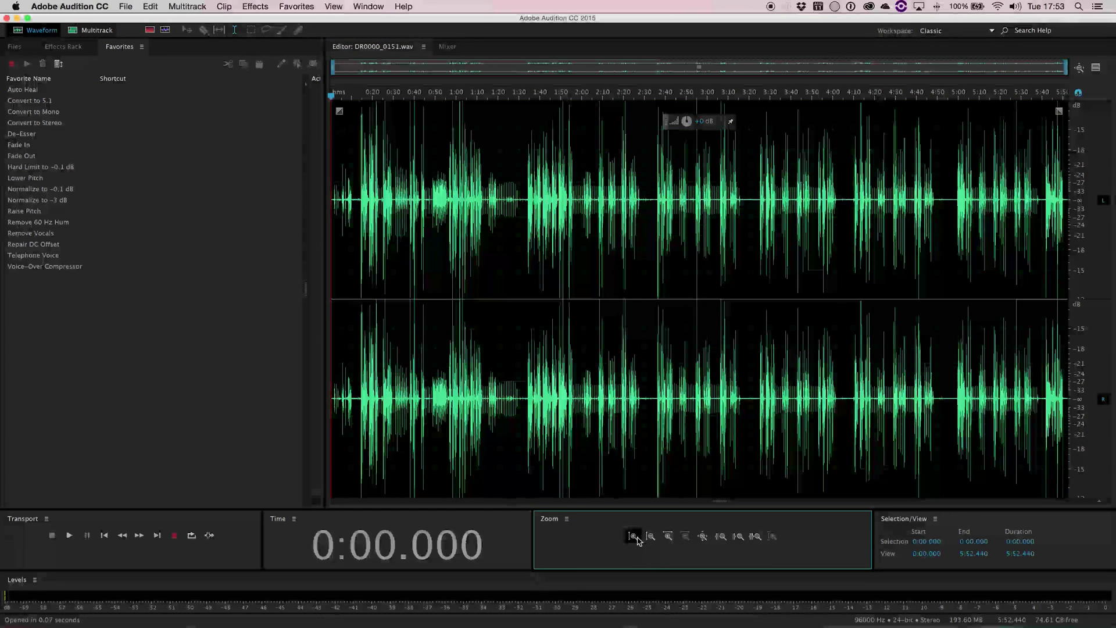
left_click(635, 537)
left_click(635, 537)
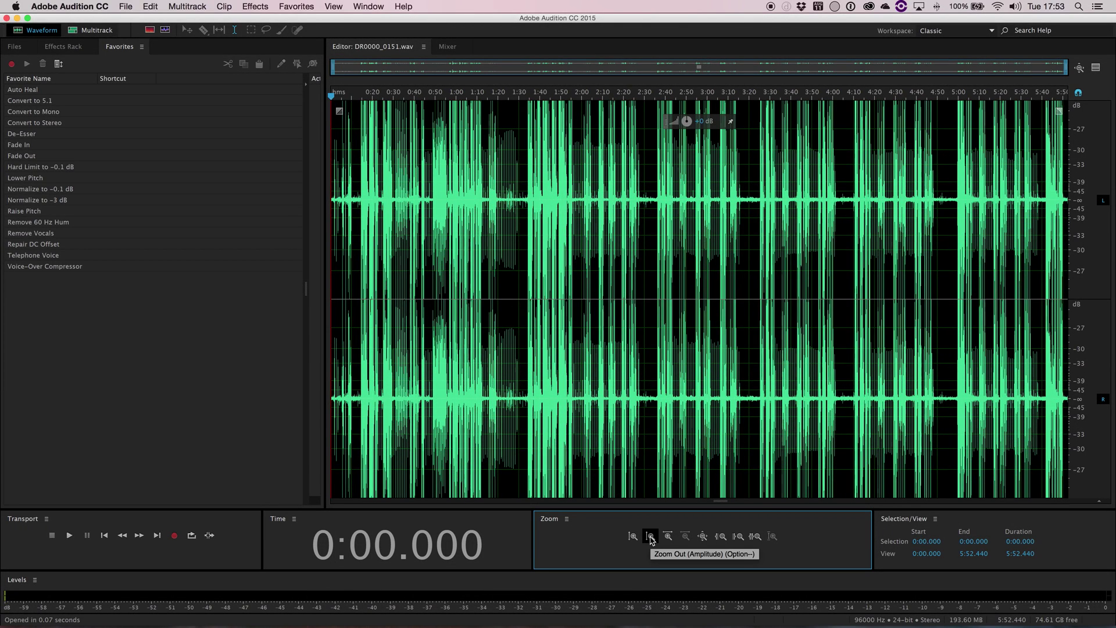
left_click(652, 537)
left_click(651, 537)
left_click(651, 537)
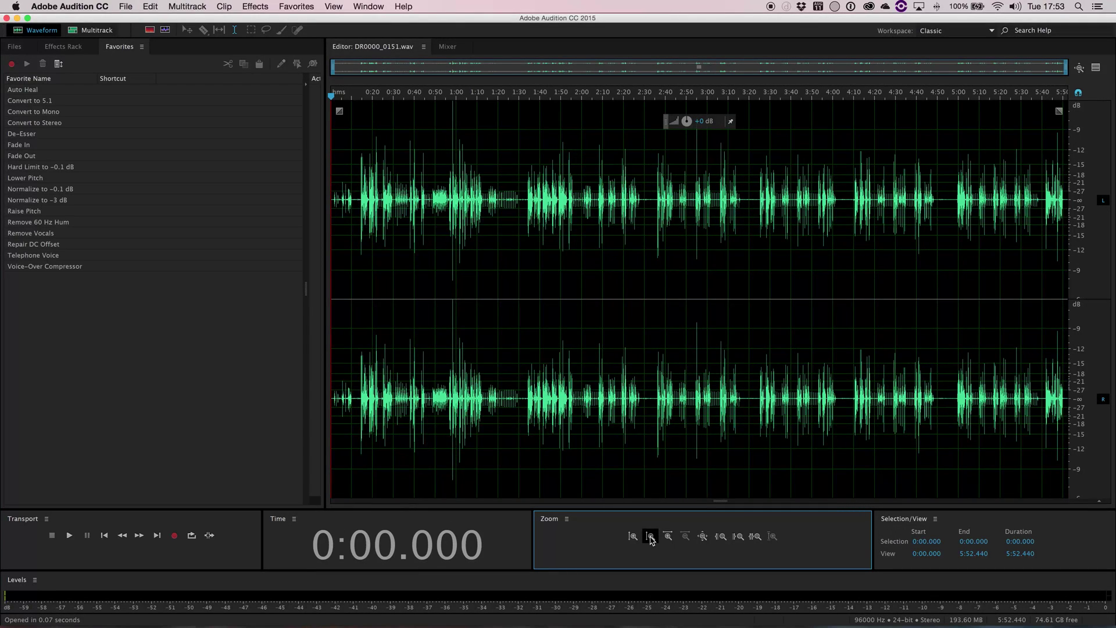
left_click(651, 537)
left_click(652, 538)
left_click(633, 536)
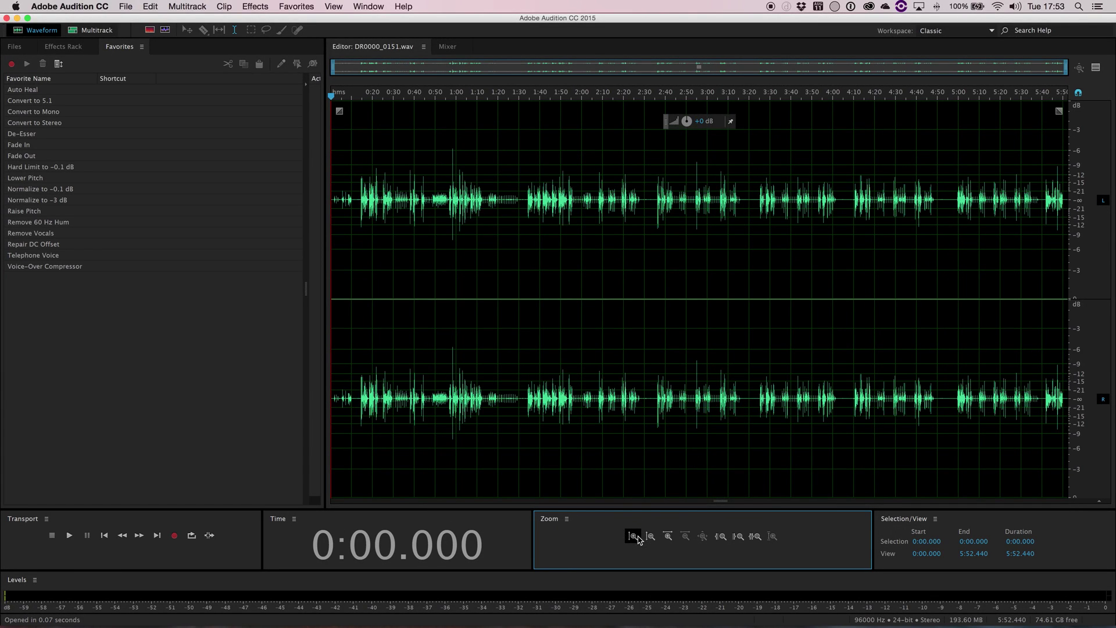
left_click(633, 536)
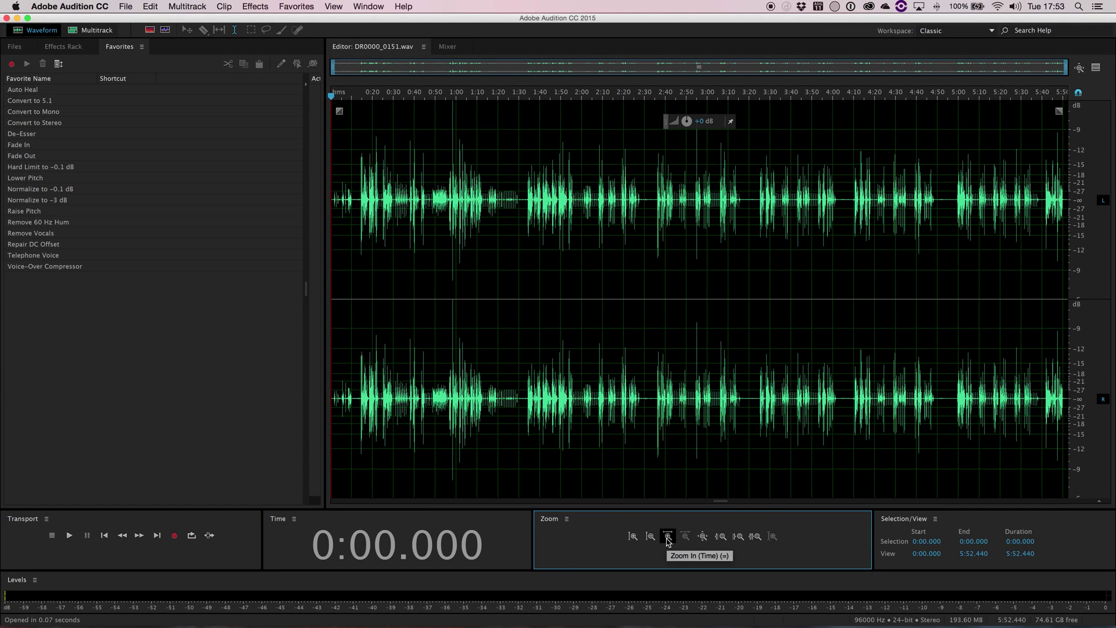
Step: Zoom in along time until about 1:09 of audio is visible
left_click(668, 537)
left_click(668, 537)
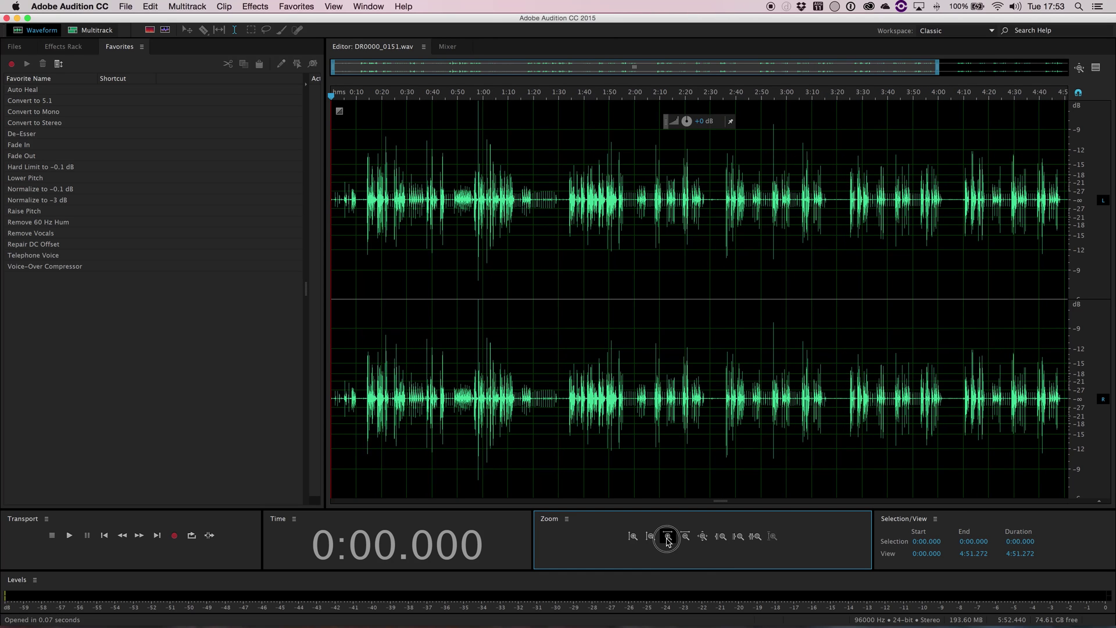
left_click(668, 538)
left_click(668, 538)
left_click(668, 537)
left_click(668, 537)
left_click(668, 538)
left_click(668, 538)
left_click(668, 538)
left_click(668, 537)
left_click(668, 538)
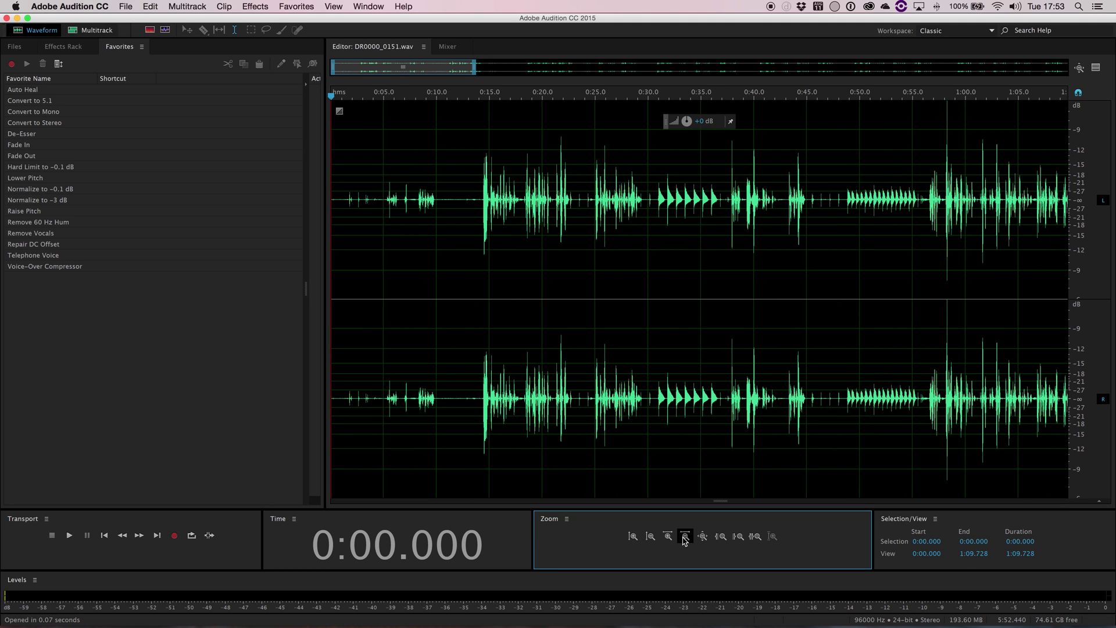
Step: Zoom back out along time until the view spans 4:51.272
left_click(685, 539)
left_click(685, 539)
left_click(685, 539)
left_click(685, 539)
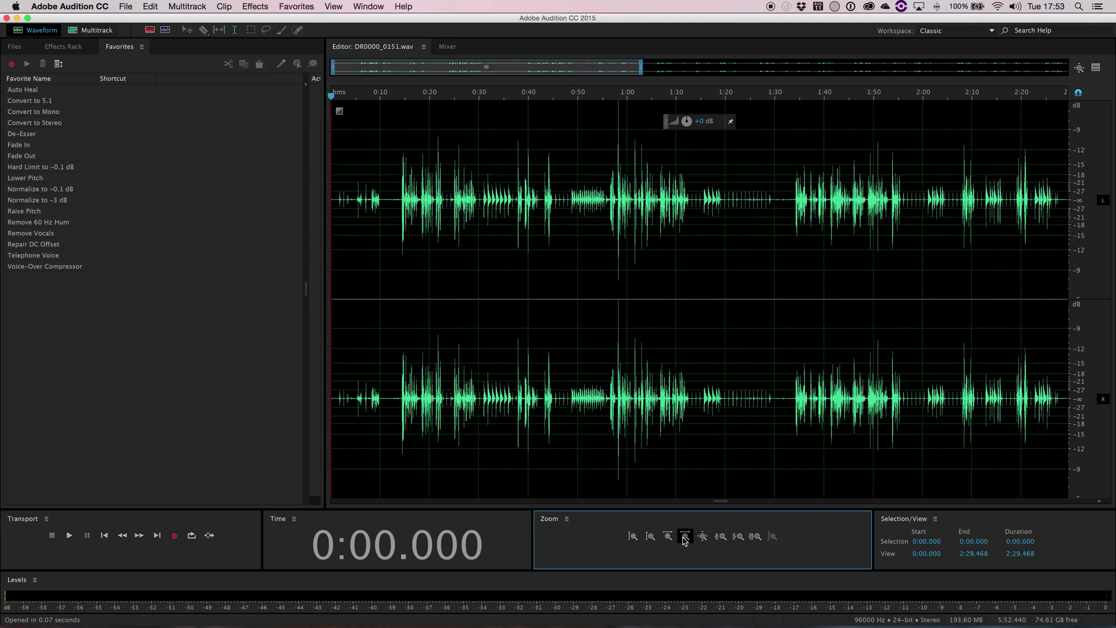
left_click(685, 539)
left_click(685, 539)
left_click(685, 538)
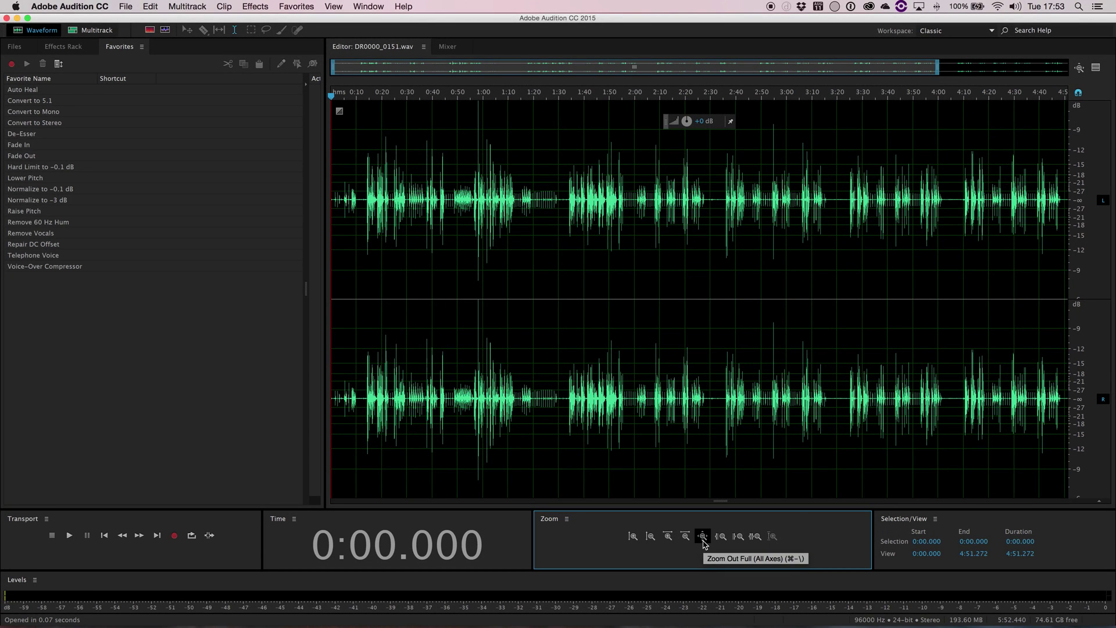
Step: Use Zoom Out Full (All Axes) to display the full 5:52.440 recording
left_click(703, 537)
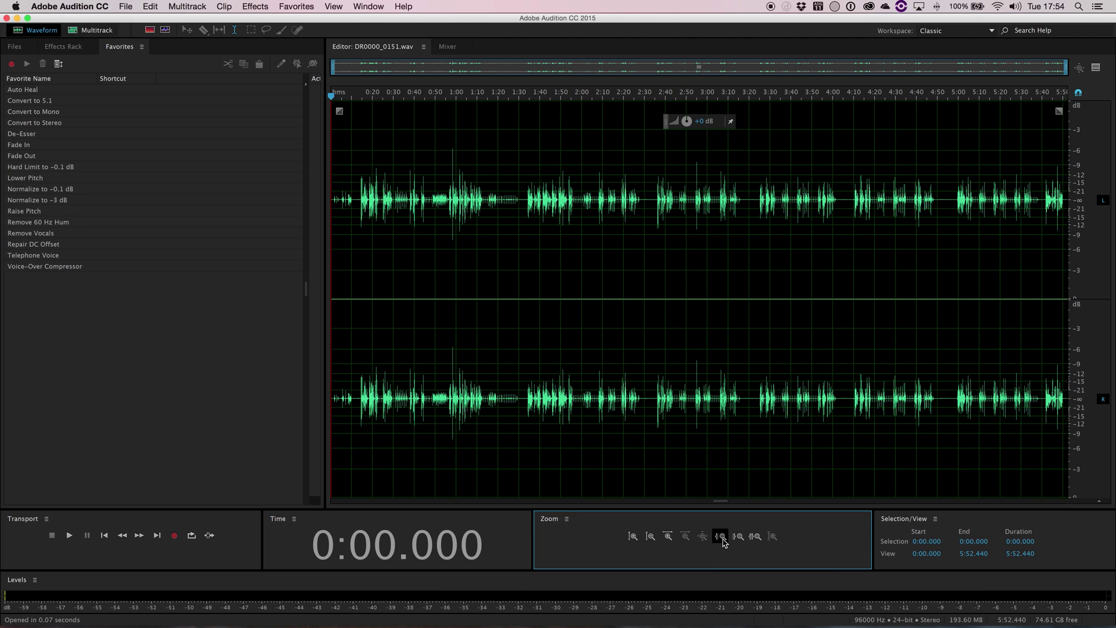
Step: Move the playhead across the waveform to about 2:32.391
left_click(391, 217)
left_click(498, 224)
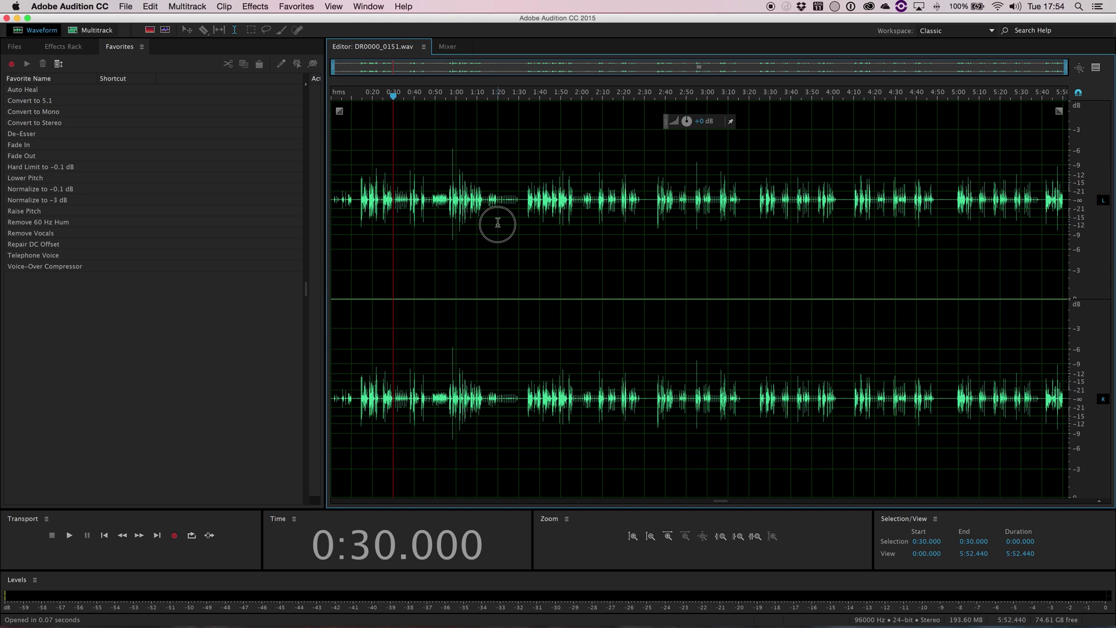
left_click(569, 214)
left_click(610, 214)
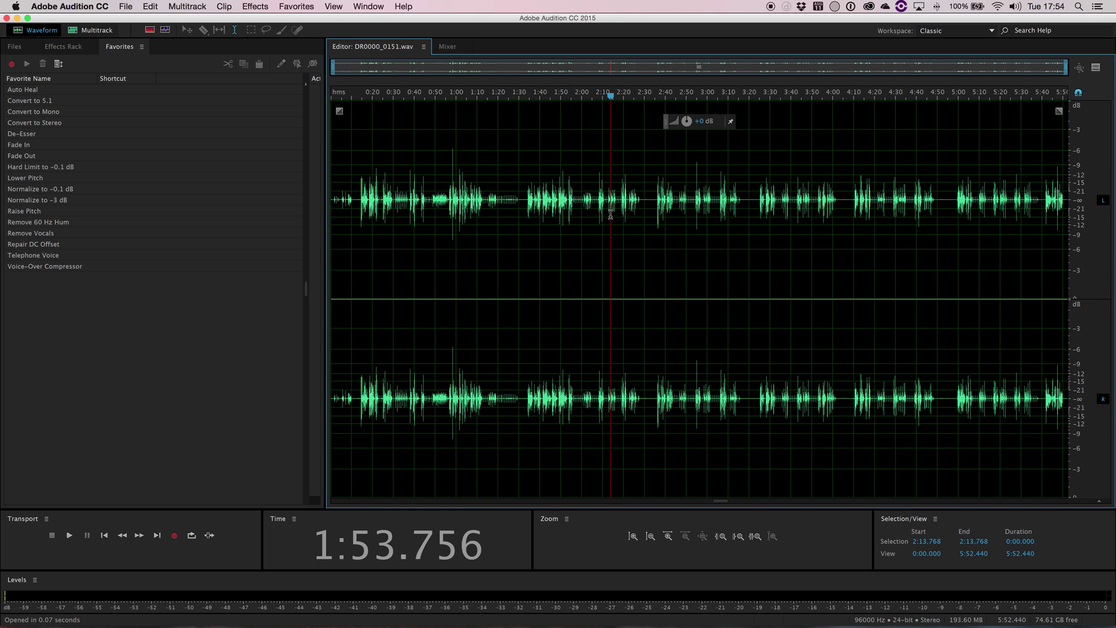
left_click(643, 212)
left_click(650, 211)
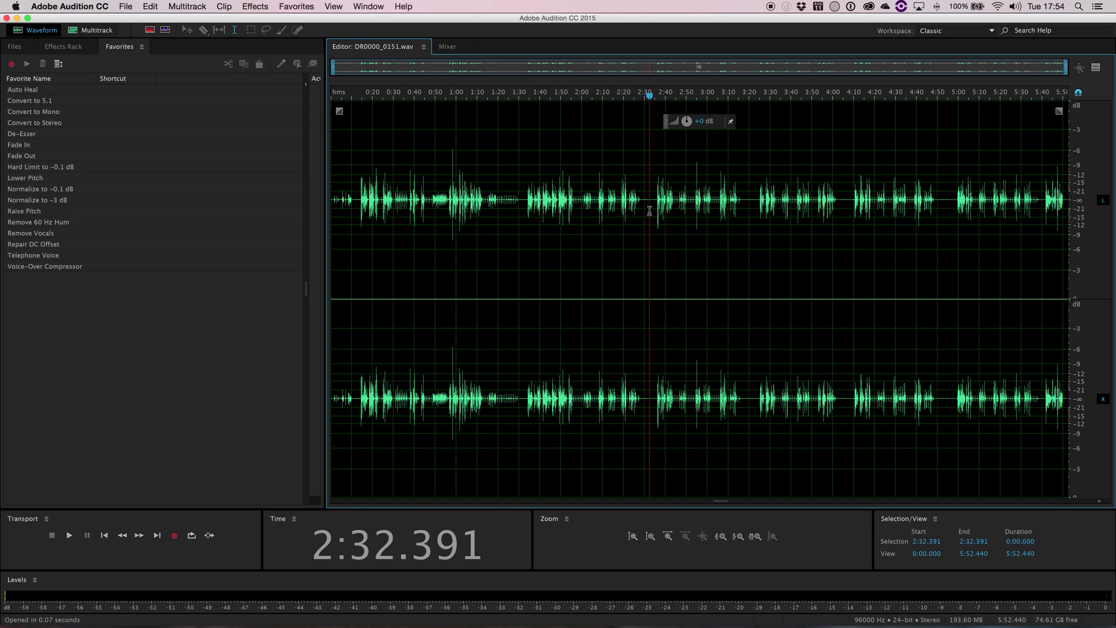
Step: Zoom in twelve steps around the playhead near 2:32
left_click(722, 536)
left_click(722, 536)
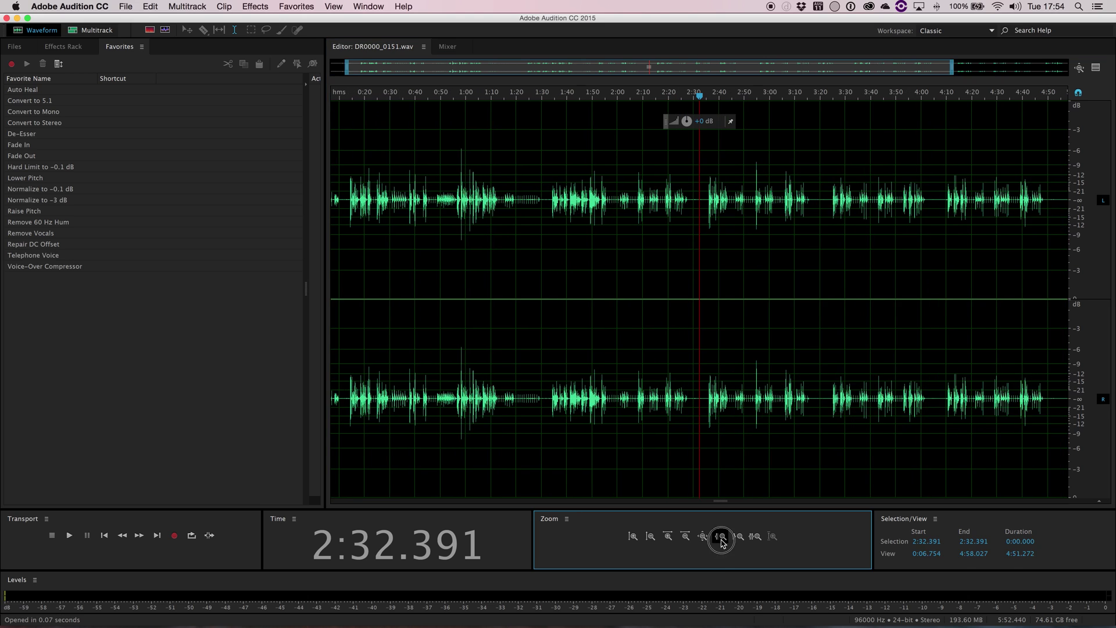
left_click(721, 537)
left_click(721, 537)
left_click(721, 536)
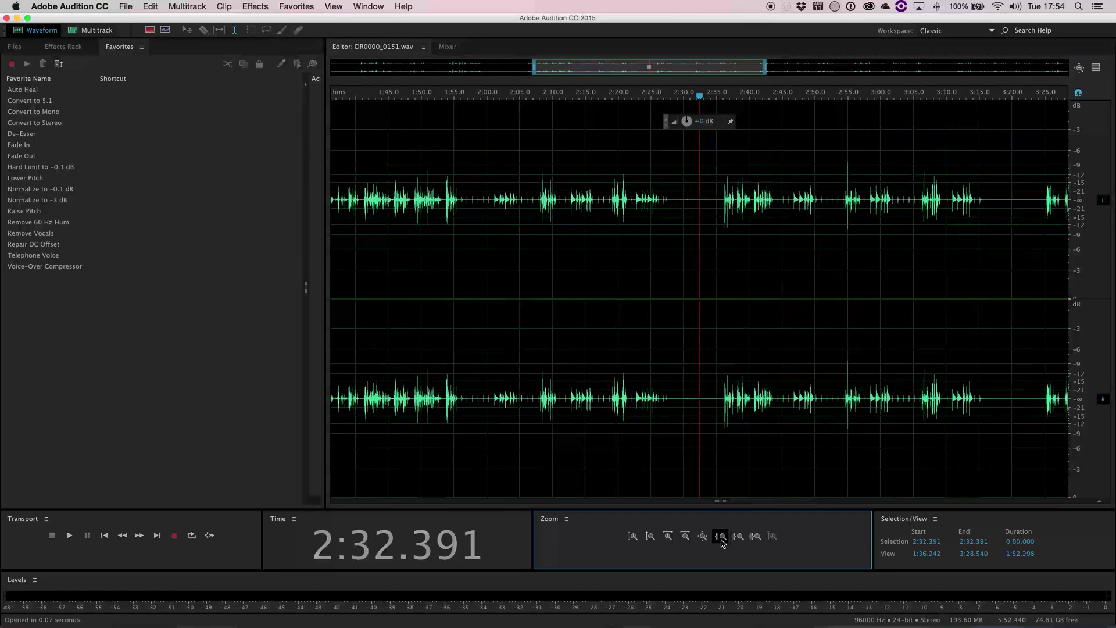
left_click(722, 536)
left_click(722, 537)
left_click(722, 537)
left_click(721, 537)
left_click(721, 537)
left_click(722, 537)
left_click(721, 536)
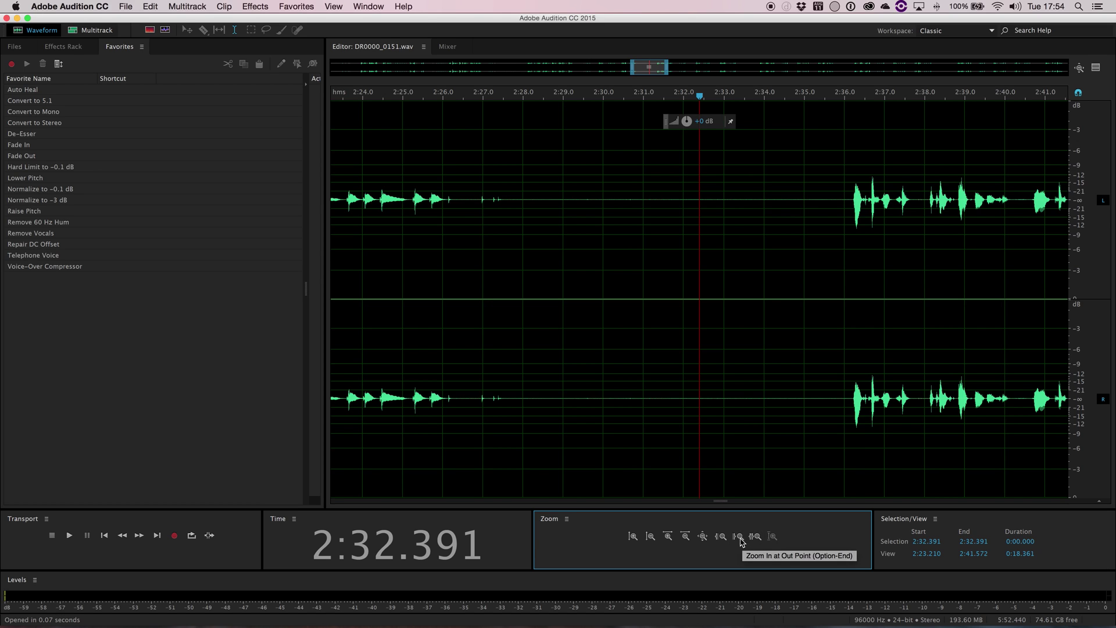
Step: Set the playhead to 2:32.279, zoom in twice, then zoom out full
left_click(695, 219)
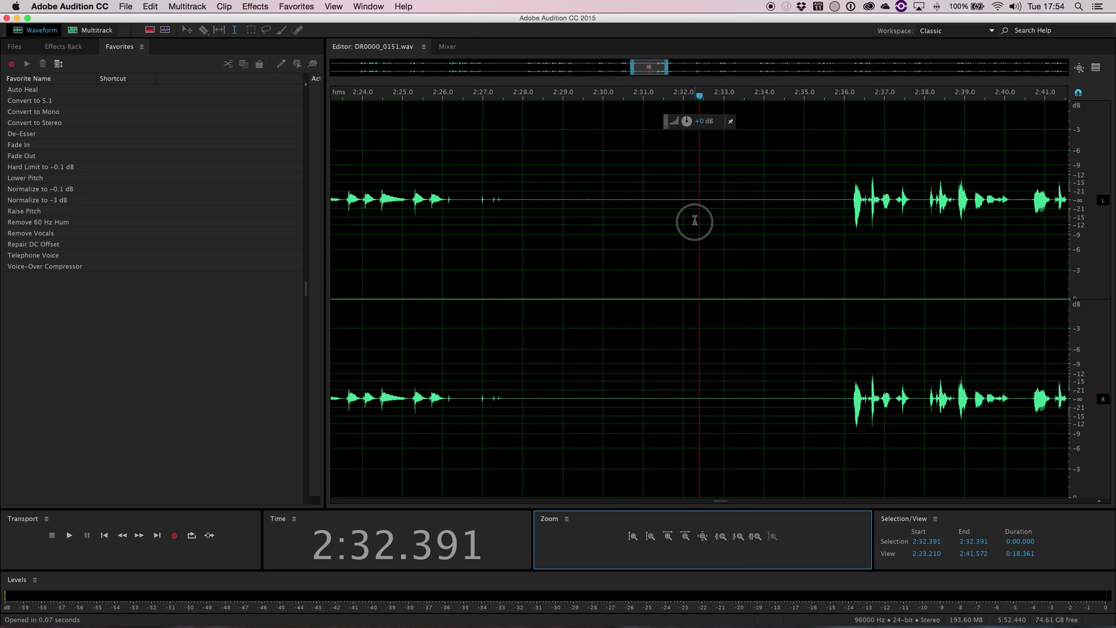
left_click(725, 538)
left_click(723, 537)
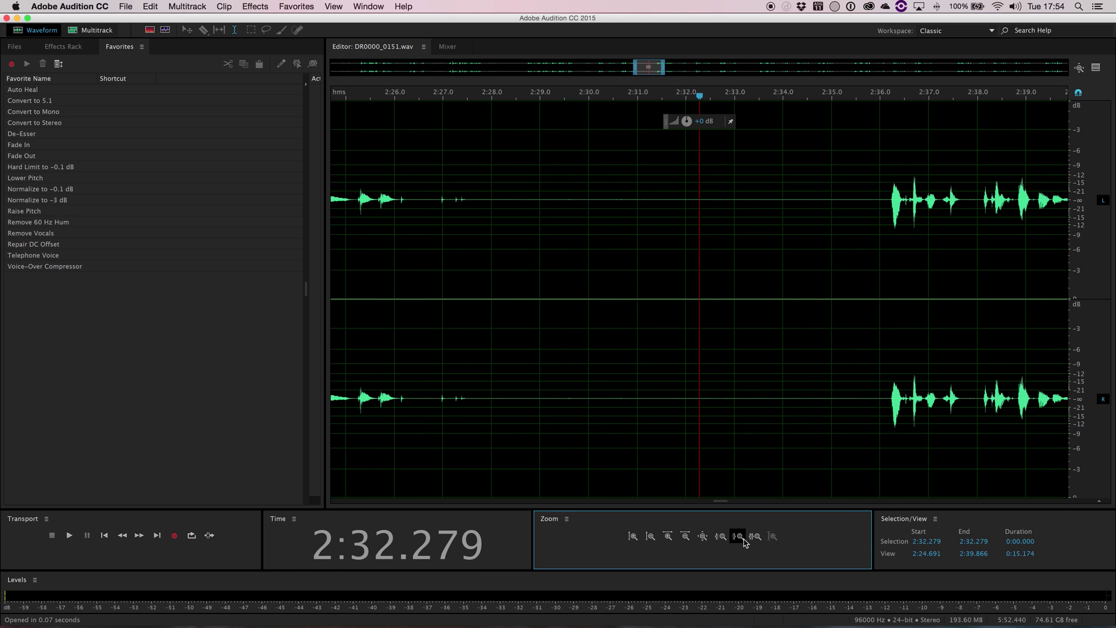
left_click(703, 536)
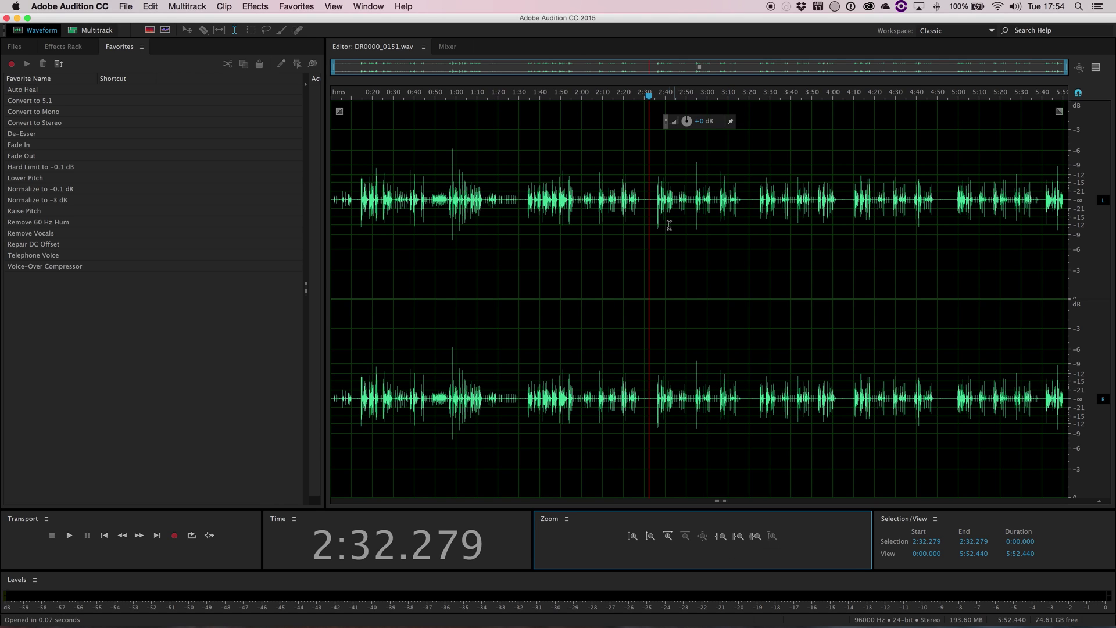
Step: Select the range from 3:22.957 to 4:04.371 on the waveform
left_click_drag(581, 233, 860, 237)
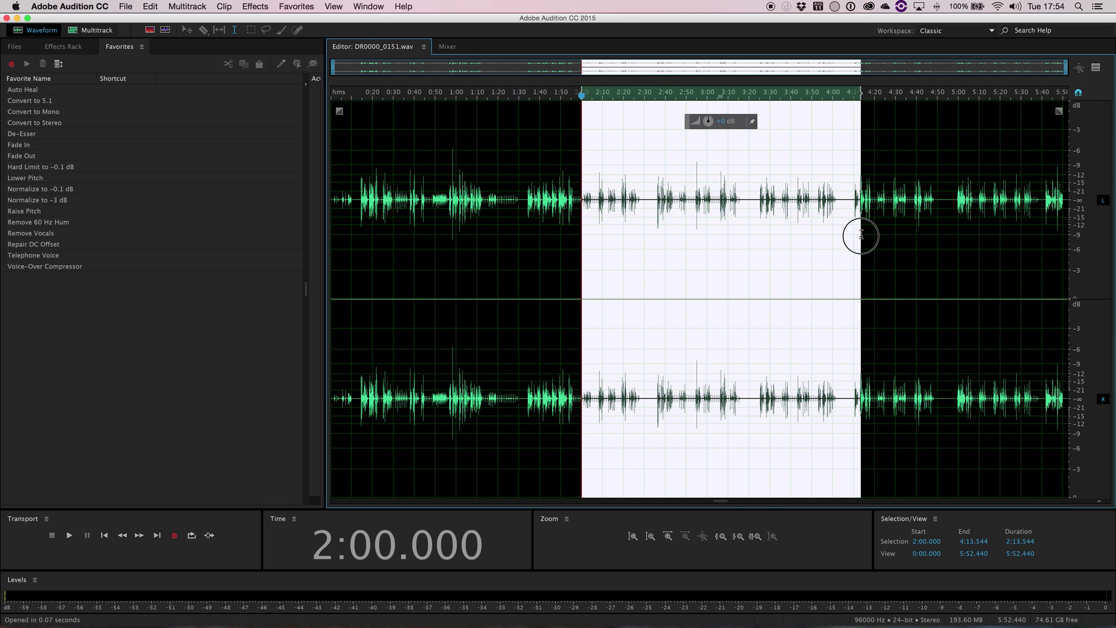
left_click(703, 226)
left_click_drag(755, 200, 842, 207)
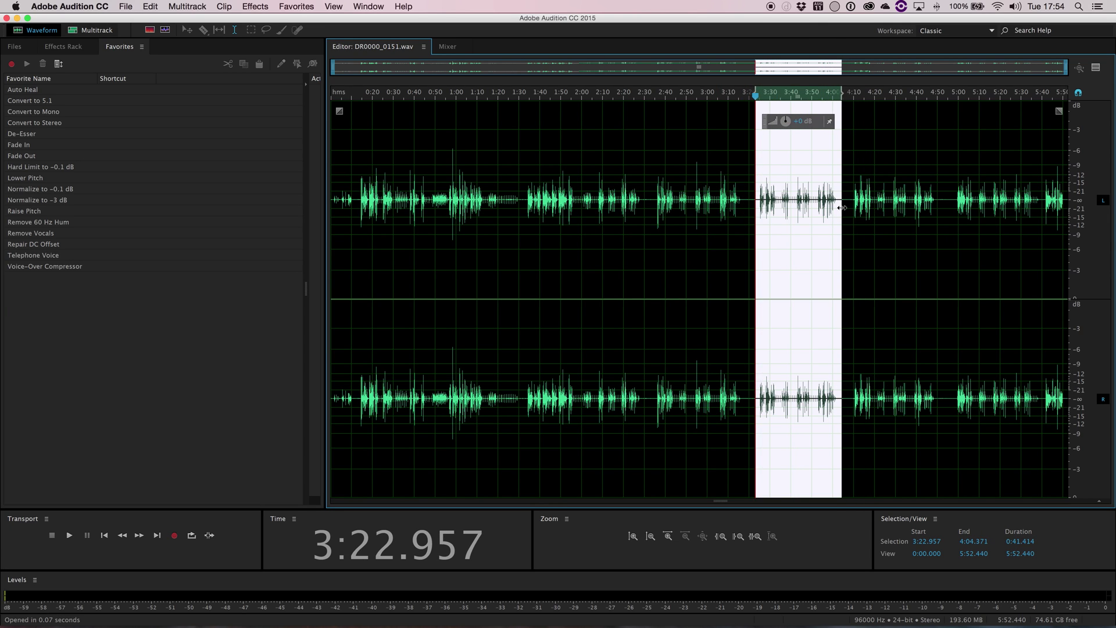
Step: Zoom in toward the selection's out point five times, then zoom out full
left_click(721, 537)
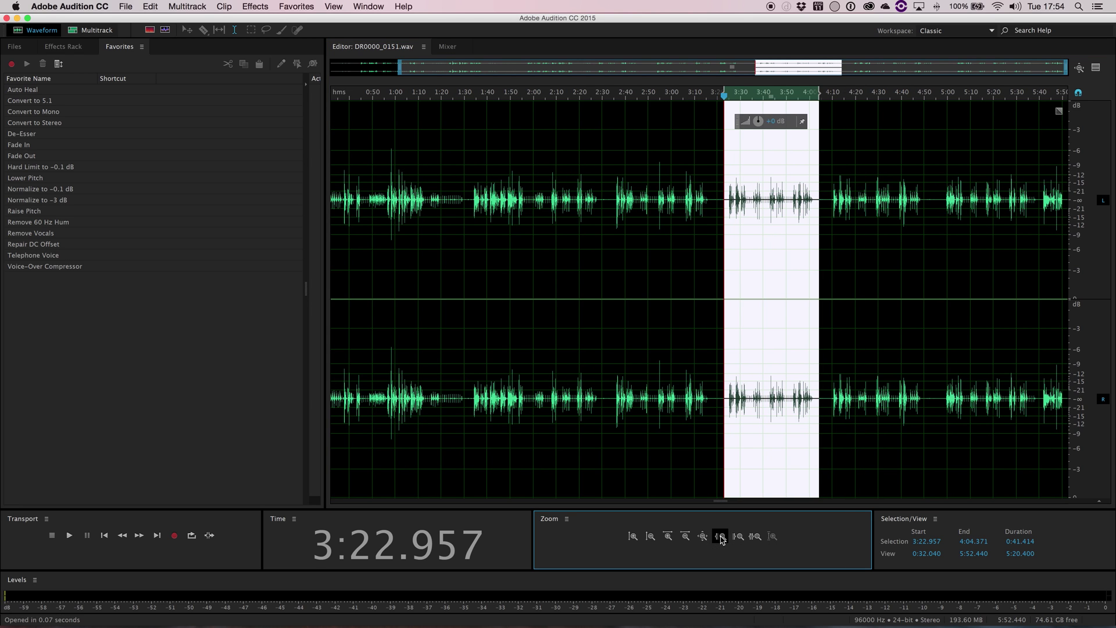
left_click(721, 537)
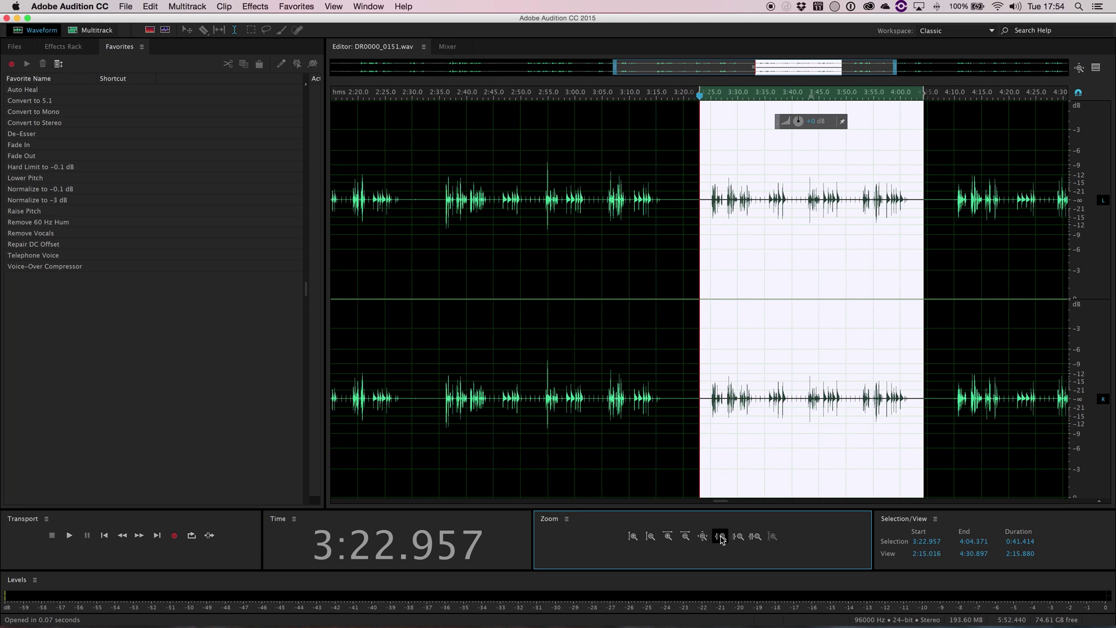
left_click(720, 537)
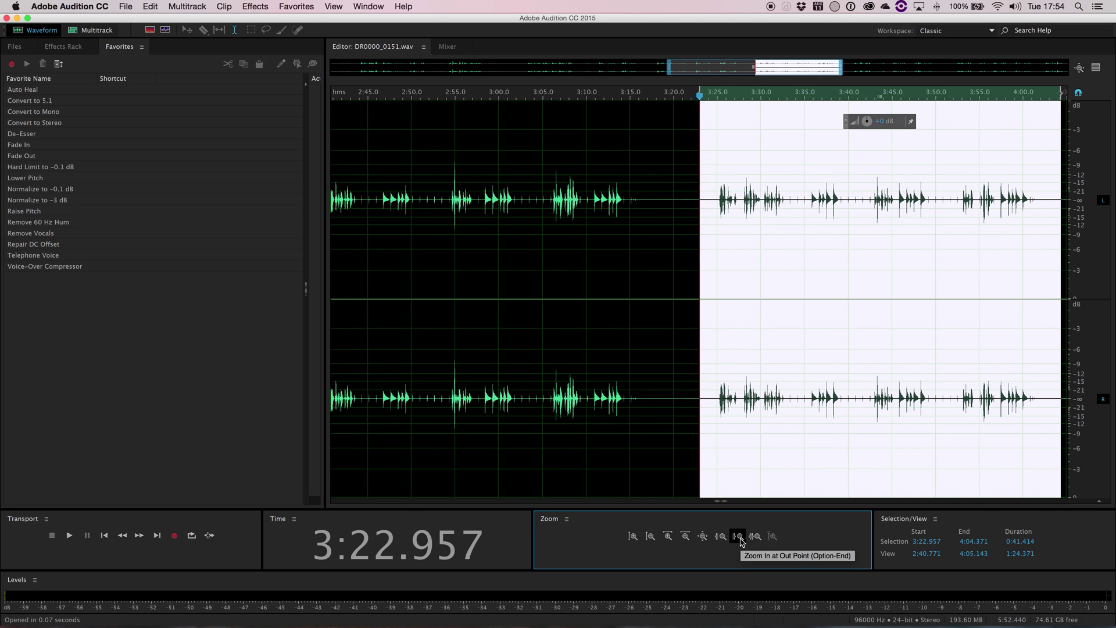
left_click(739, 537)
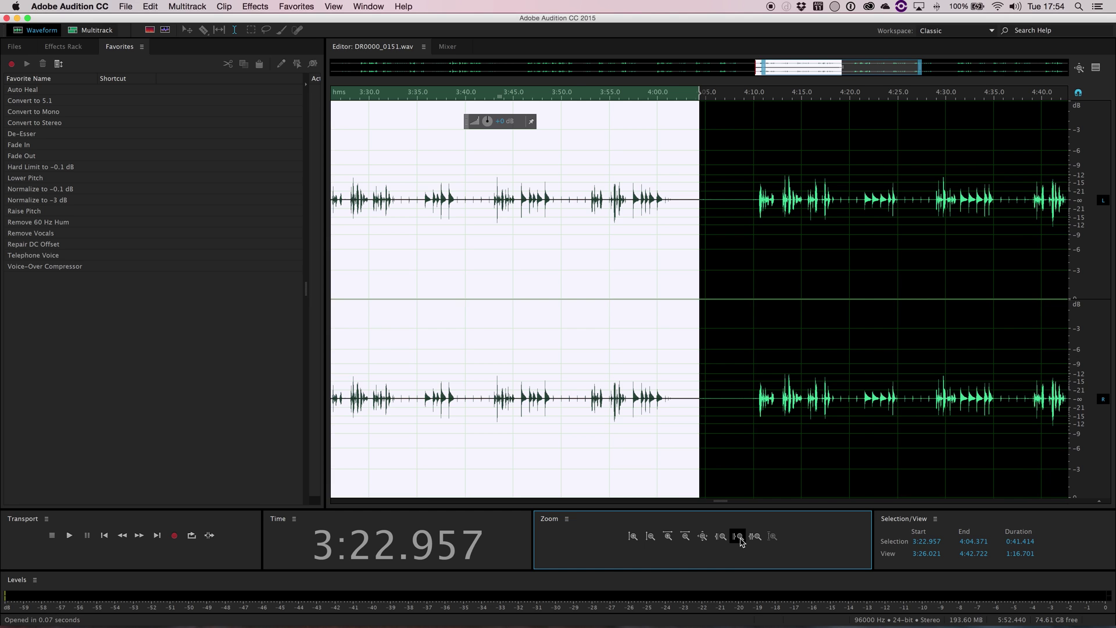
left_click(740, 537)
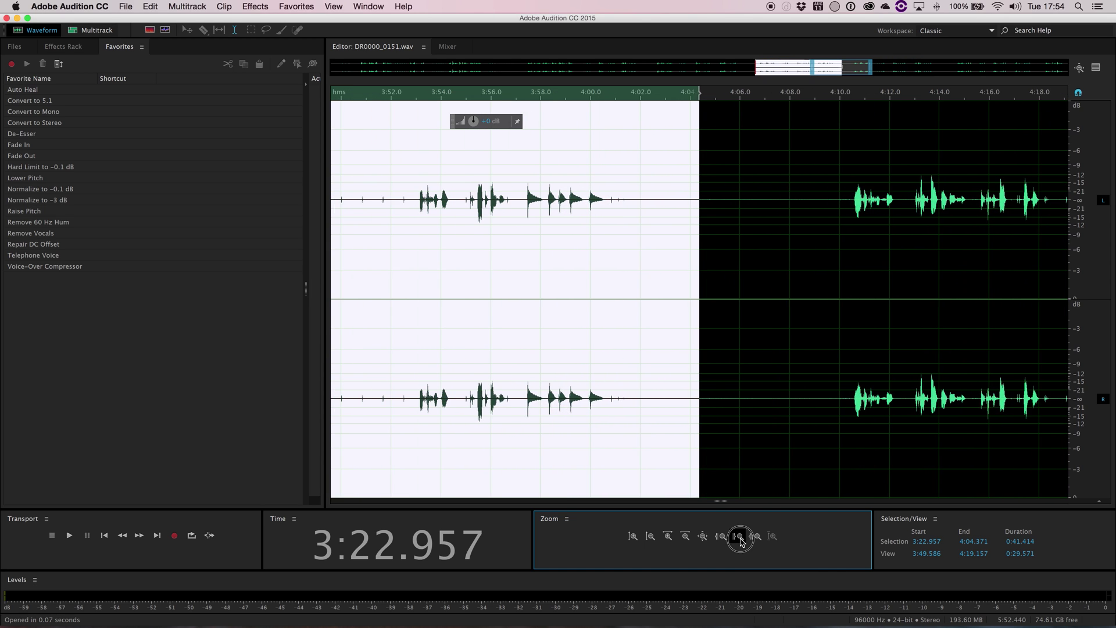
left_click(704, 536)
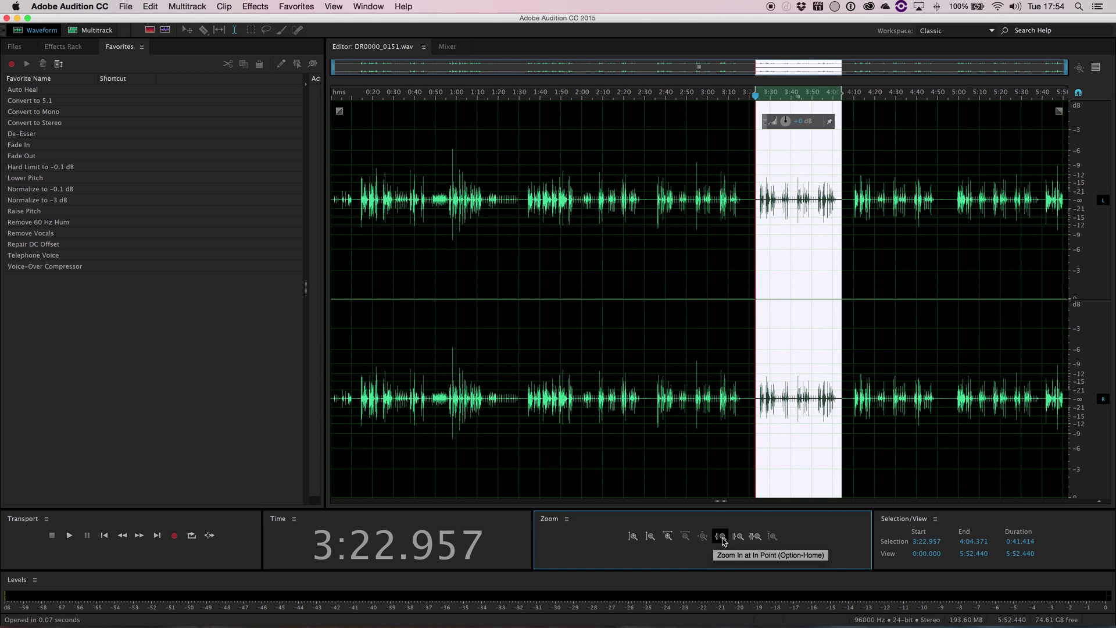
Step: Zoom to the selection, zoom out full, then deselect with the playhead at 3:10.000
left_click(759, 540)
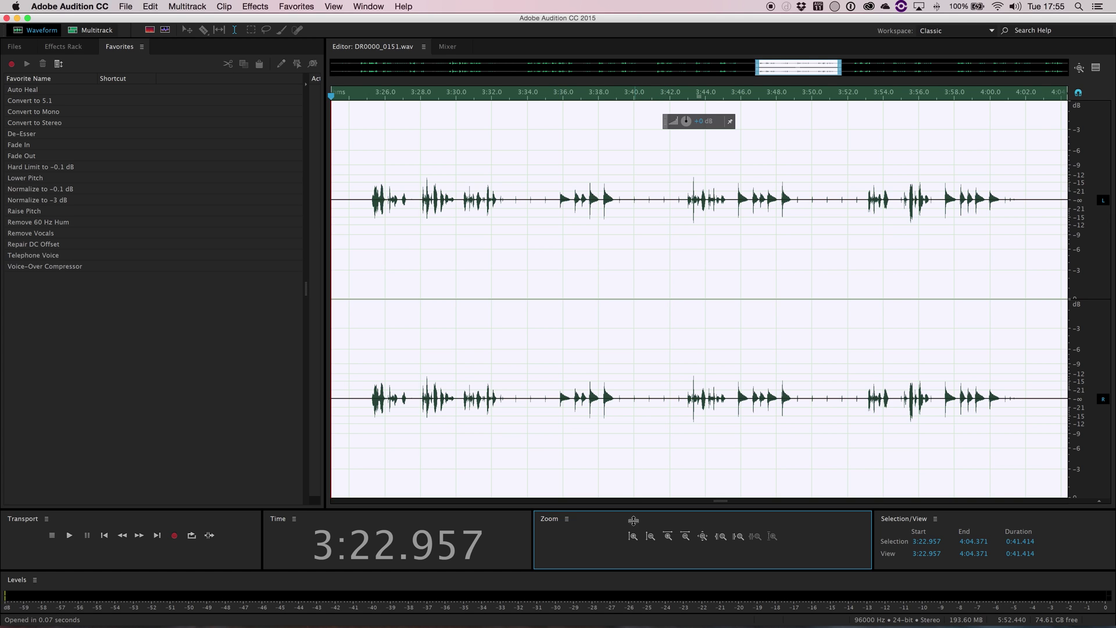
left_click(704, 538)
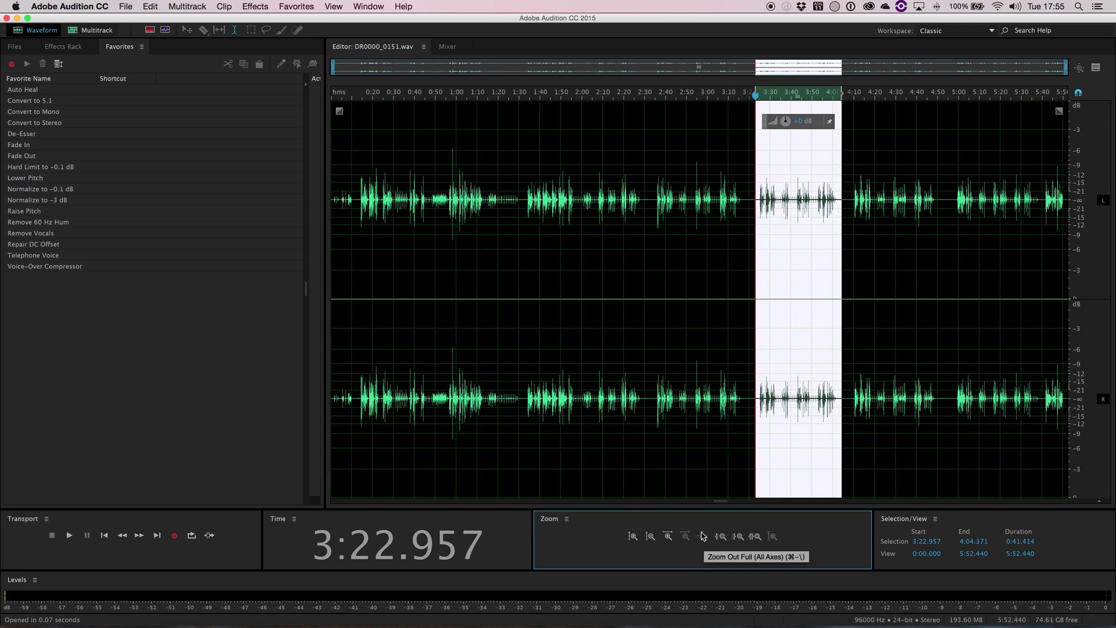
left_click(729, 247)
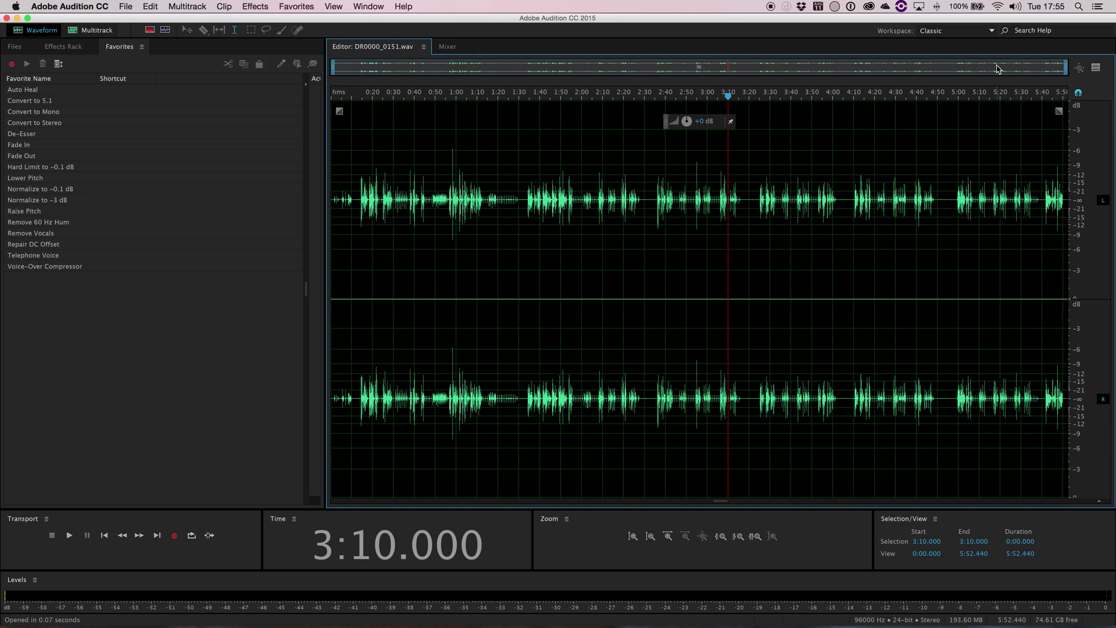
left_click(1066, 67)
left_click_drag(1066, 67, 778, 69)
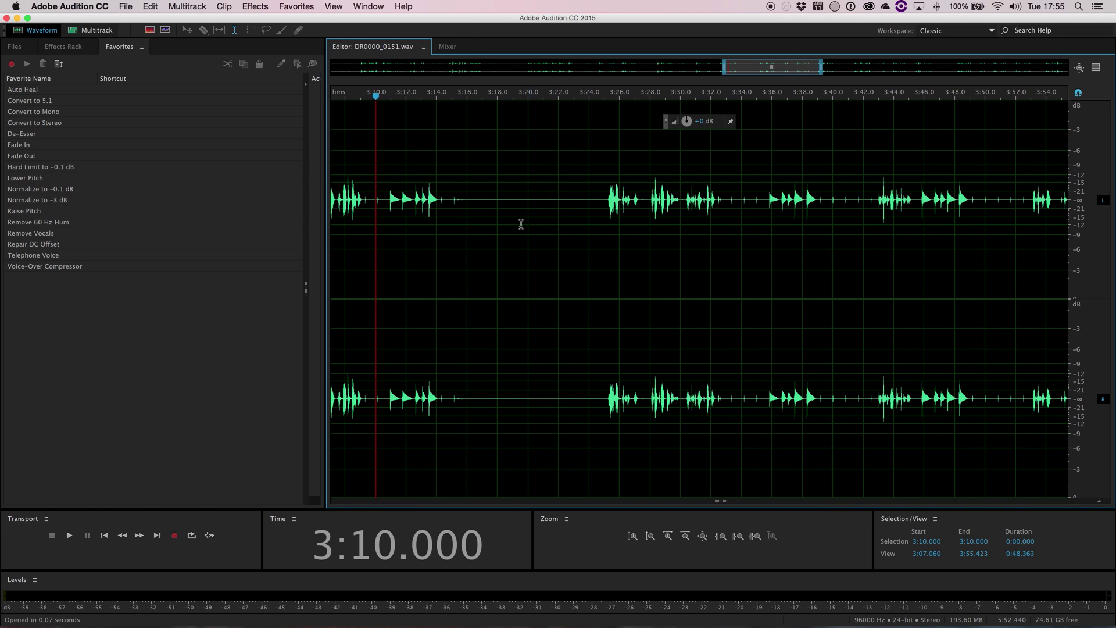
left_click(1081, 69)
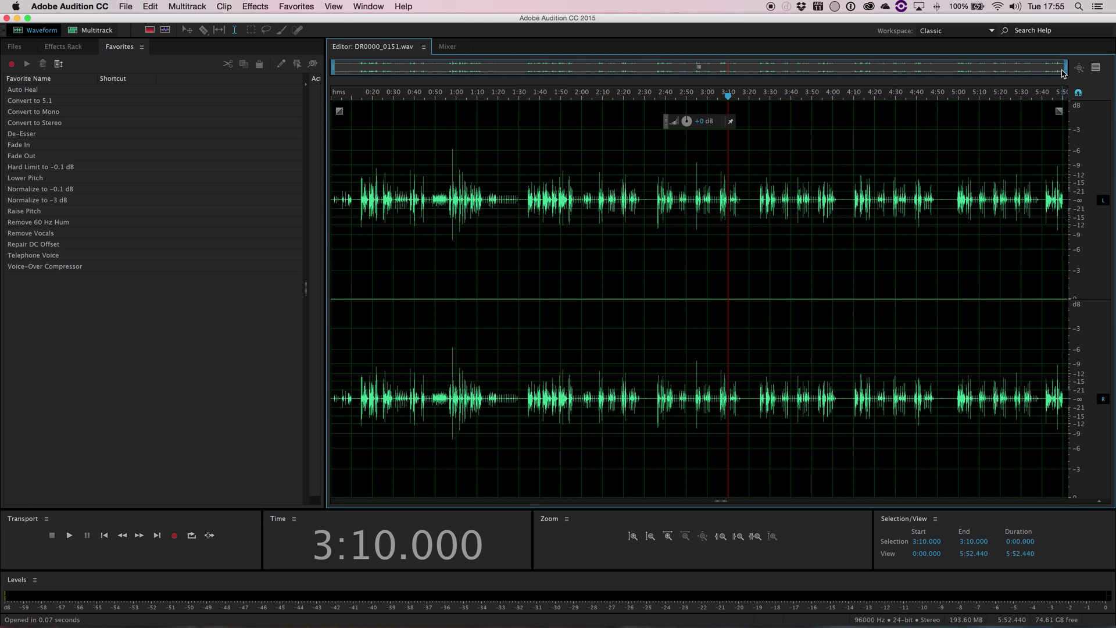
left_click_drag(1068, 68, 693, 75)
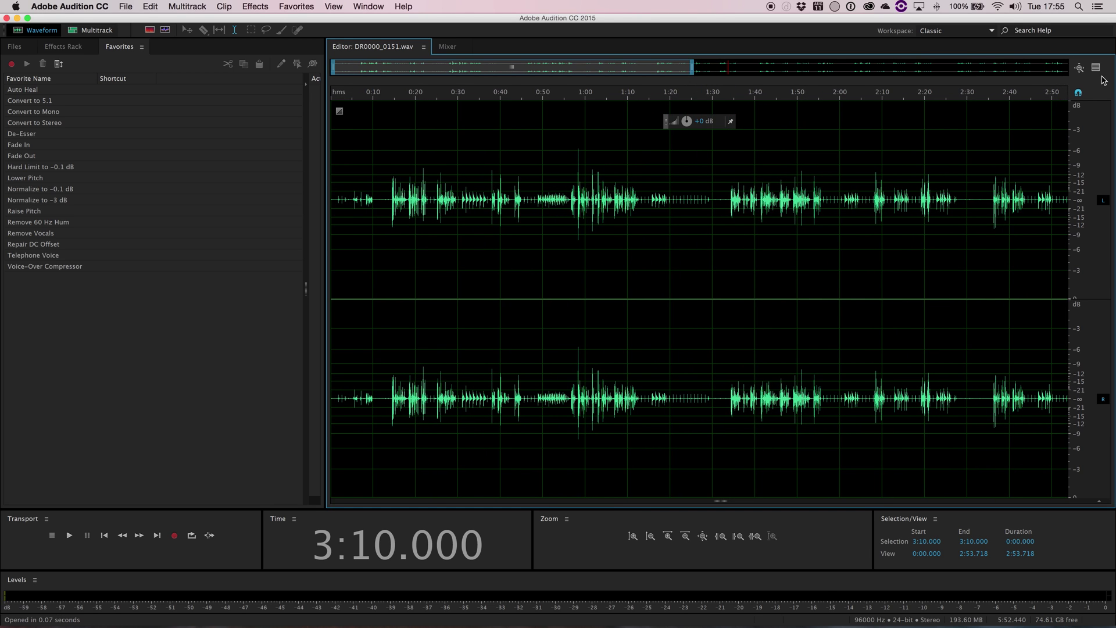
left_click(1080, 70)
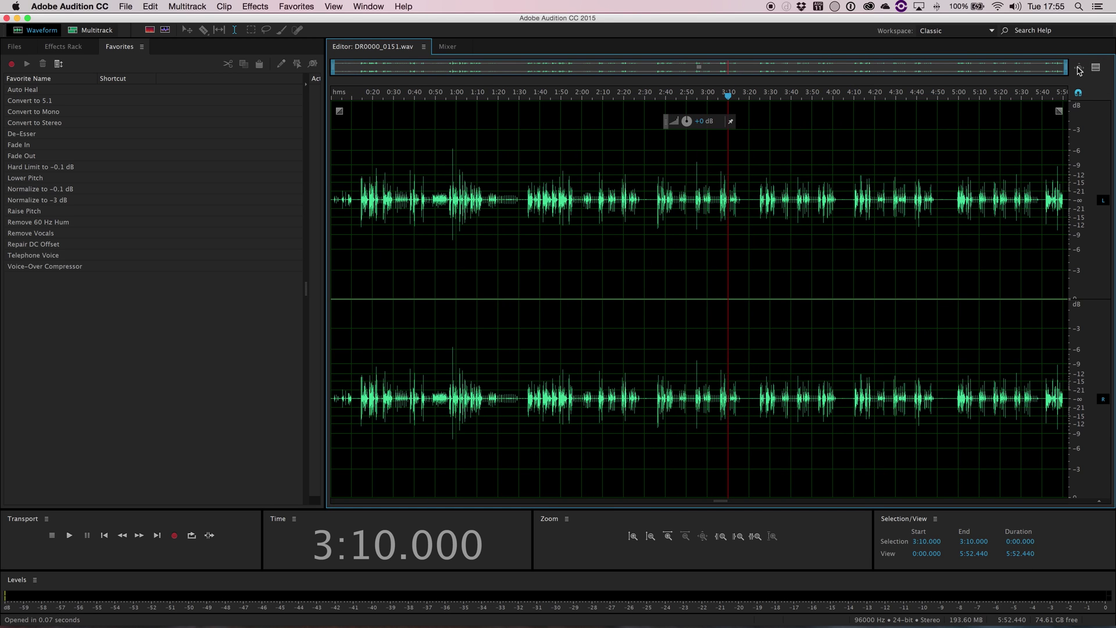
mouse_move(1068, 69)
left_mouse_down()
mouse_move(819, 69)
mouse_move(1080, 72)
left_mouse_up()
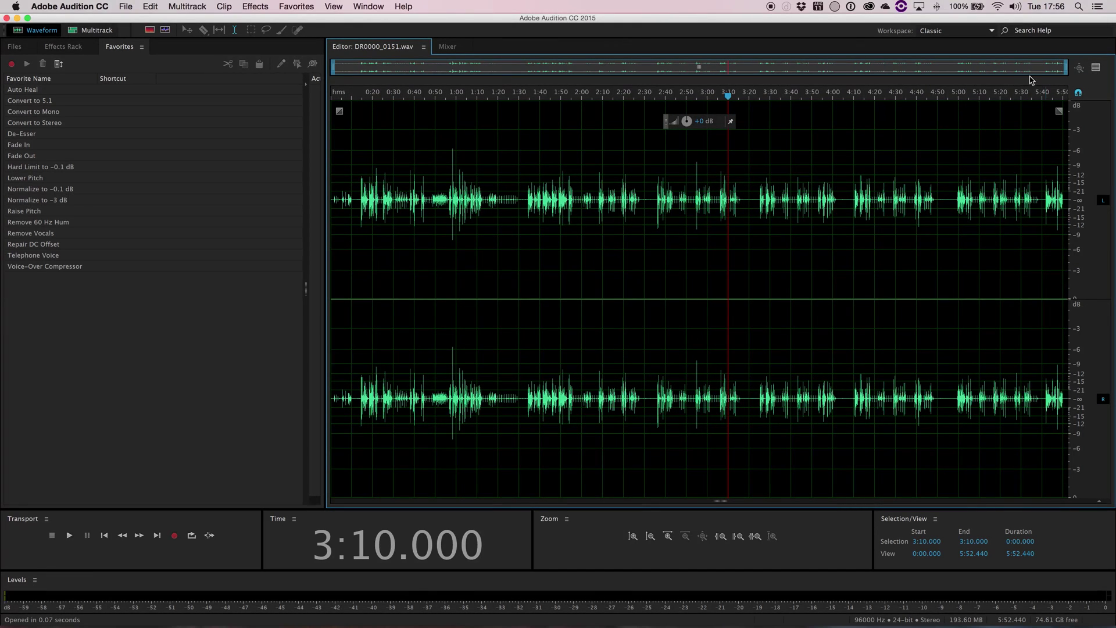